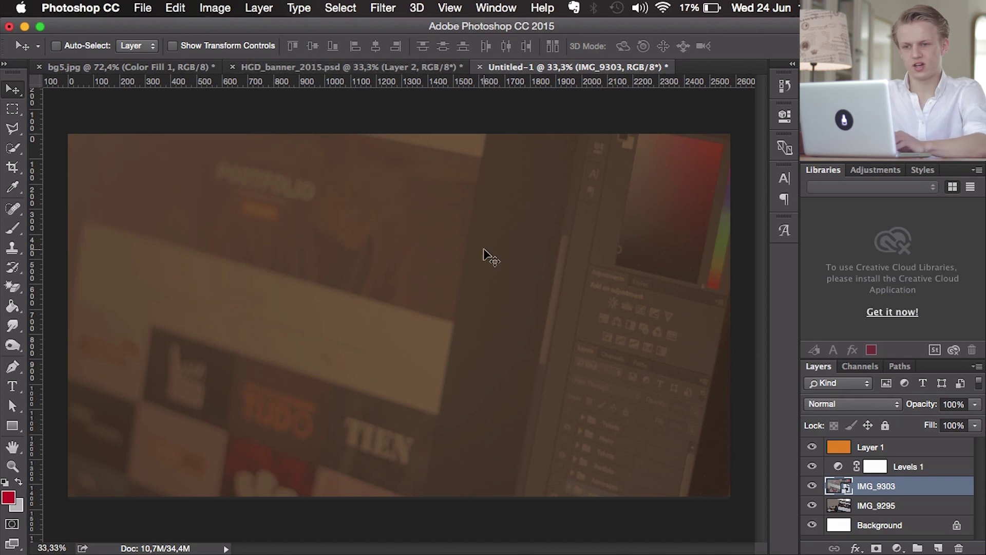
Step: Zoom out the canvas and bring up the File menu
{"action": "scroll", "coordinate": [408, 249], "scroll_direction": "down", "scroll_amount": 3}
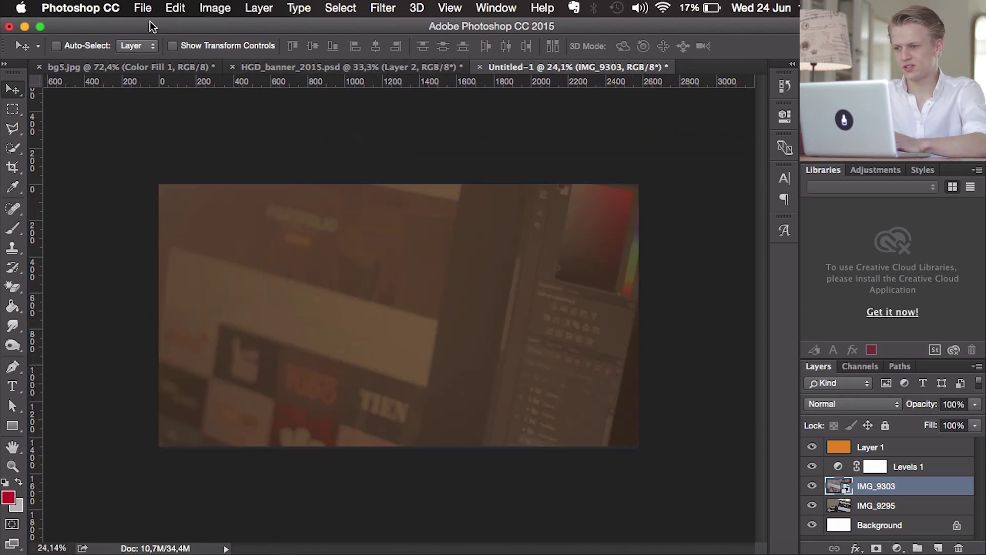
{"action": "left_click", "coordinate": [143, 8]}
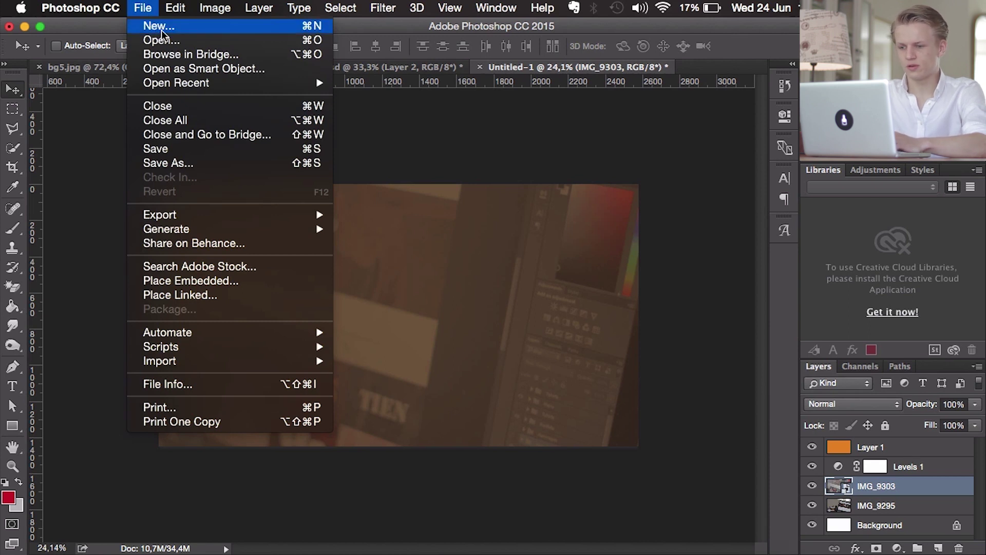
Step: Start a new document with Artboard as the document type
{"action": "left_click", "coordinate": [216, 28]}
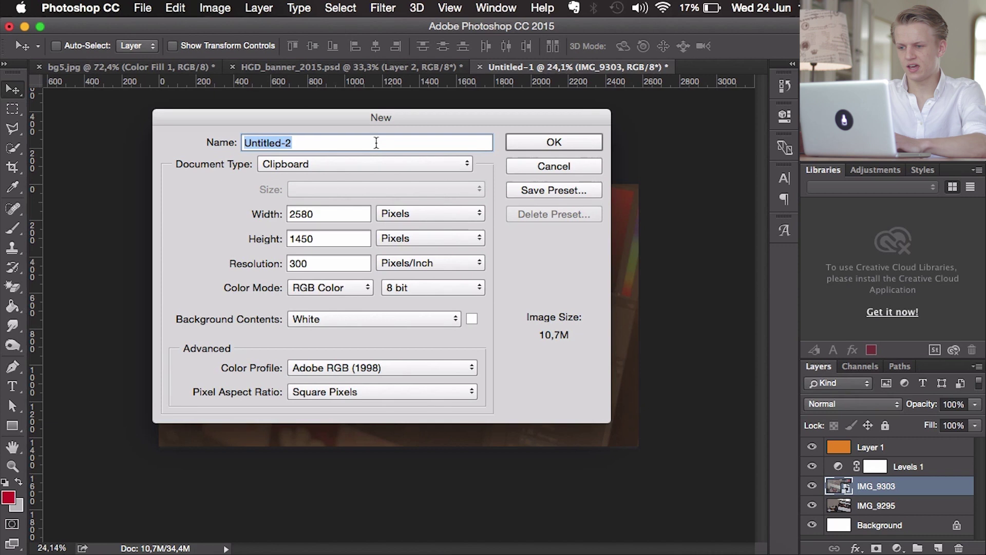
{"action": "left_click", "coordinate": [359, 164]}
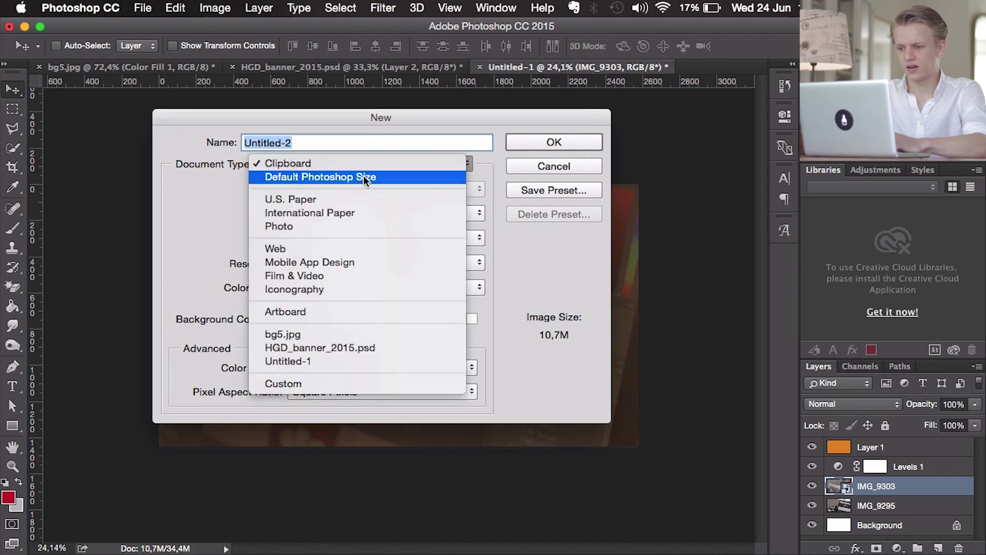
{"action": "left_click", "coordinate": [332, 310]}
Step: Browse the artboard size presets, trying Web (1440, 900), then cancel without creating anything
{"action": "left_click", "coordinate": [395, 188]}
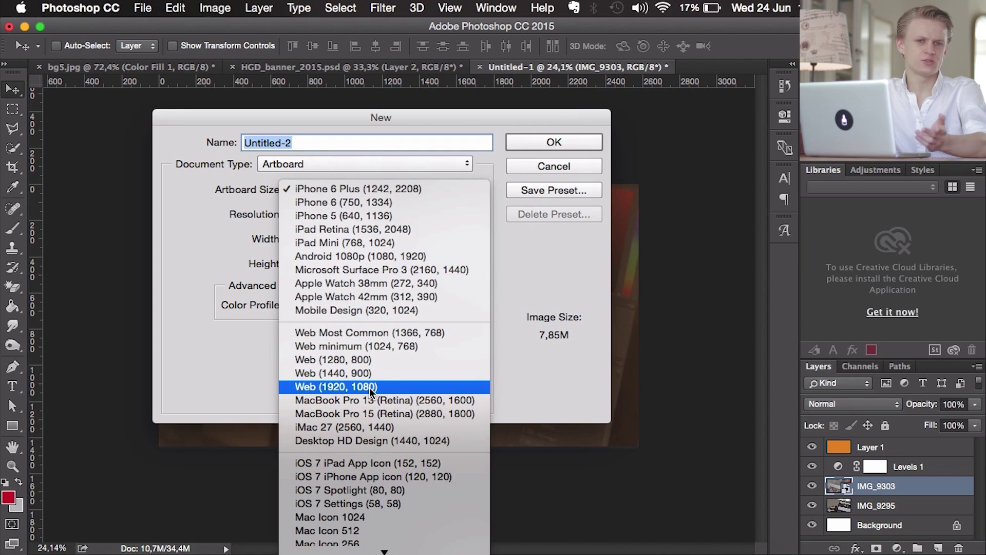
{"action": "scroll", "coordinate": [369, 387], "scroll_direction": "down", "scroll_amount": 3}
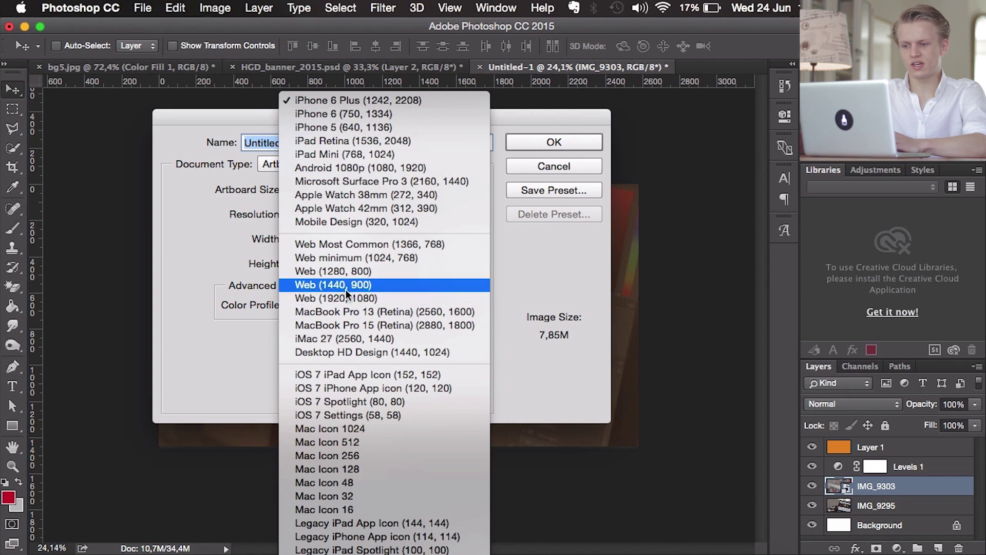
{"action": "left_click", "coordinate": [346, 288]}
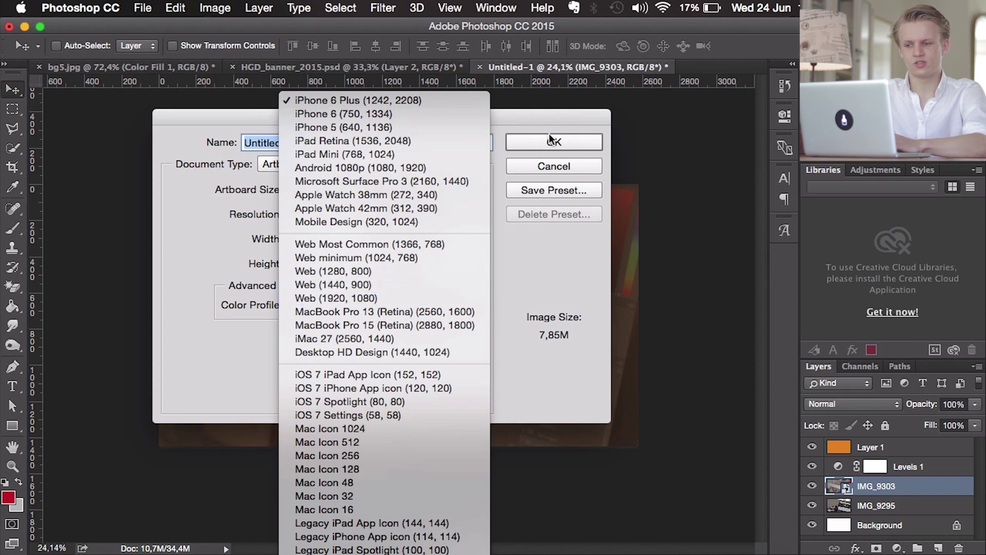
{"action": "left_click", "coordinate": [565, 164]}
{"action": "left_click", "coordinate": [565, 163]}
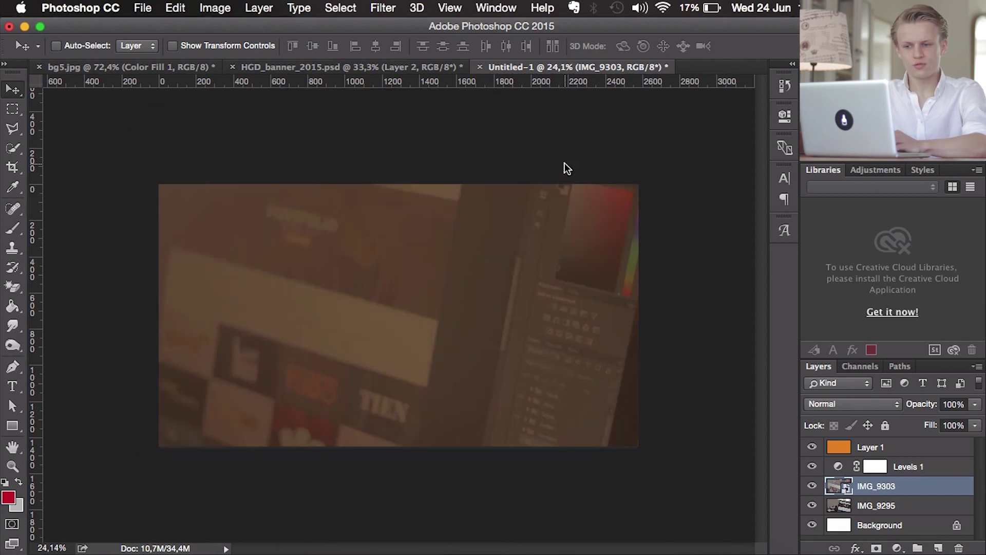
Step: Draw Artboard 1 on the zoomed-out canvas with the Artboard Tool
{"action": "left_click", "coordinate": [11, 88]}
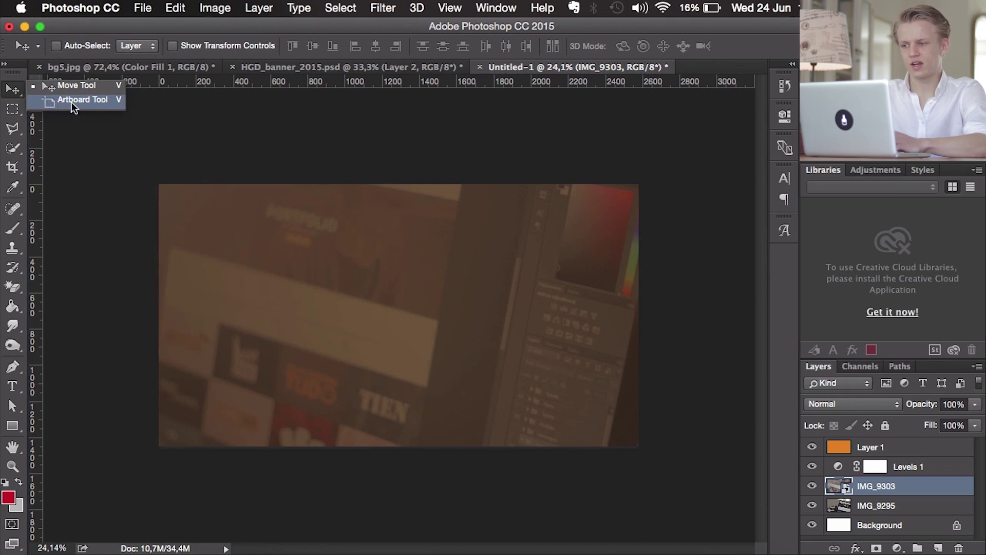
{"action": "left_click", "coordinate": [72, 102]}
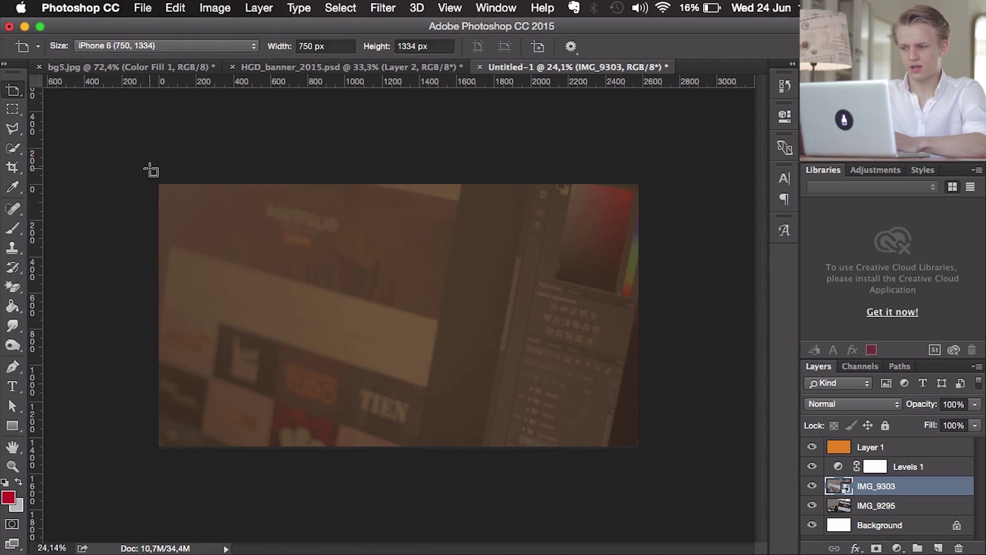
{"action": "key", "text": "super+minus"}
{"action": "left_click_drag", "start_coordinate": [83, 211], "coordinate": [232, 448]}
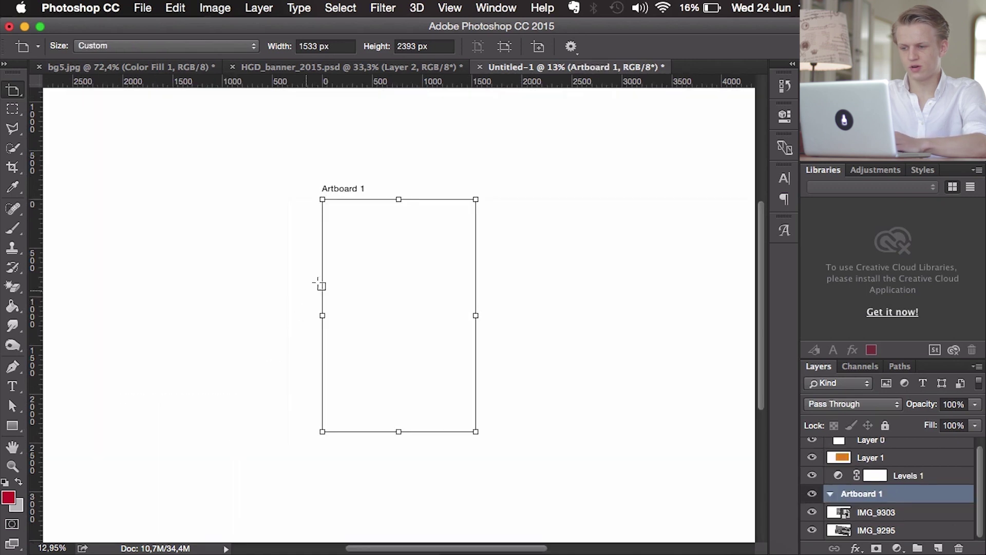
{"action": "scroll", "coordinate": [320, 282], "scroll_direction": "left", "scroll_amount": 5}
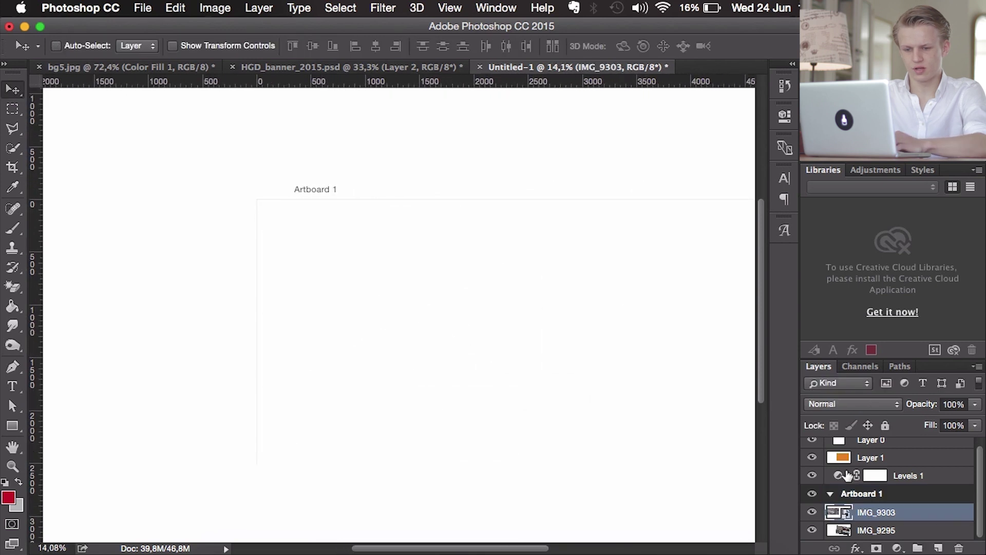
Step: Hide Layer 0 and commit the IMG_9303 photo scaled down to fit the artboard
{"action": "left_click", "coordinate": [813, 446]}
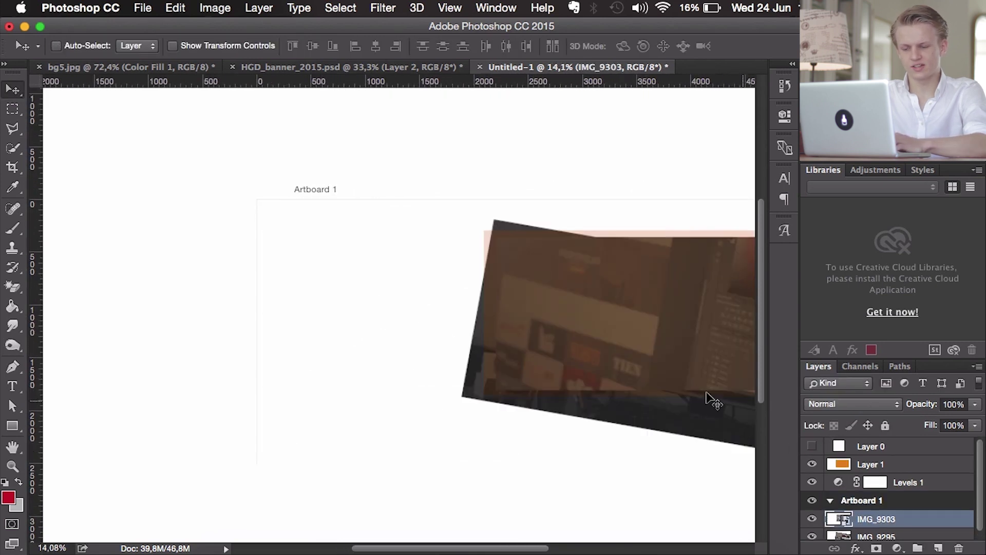
{"action": "scroll", "coordinate": [451, 320], "scroll_direction": "down", "scroll_amount": 2}
{"action": "scroll", "coordinate": [451, 319], "scroll_direction": "right", "scroll_amount": 5}
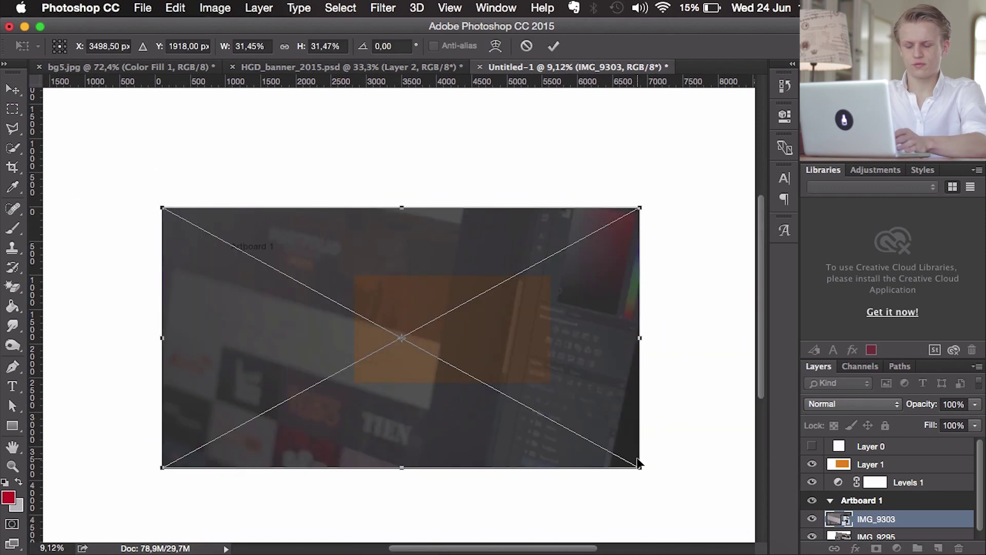
{"action": "key", "text": "Return"}
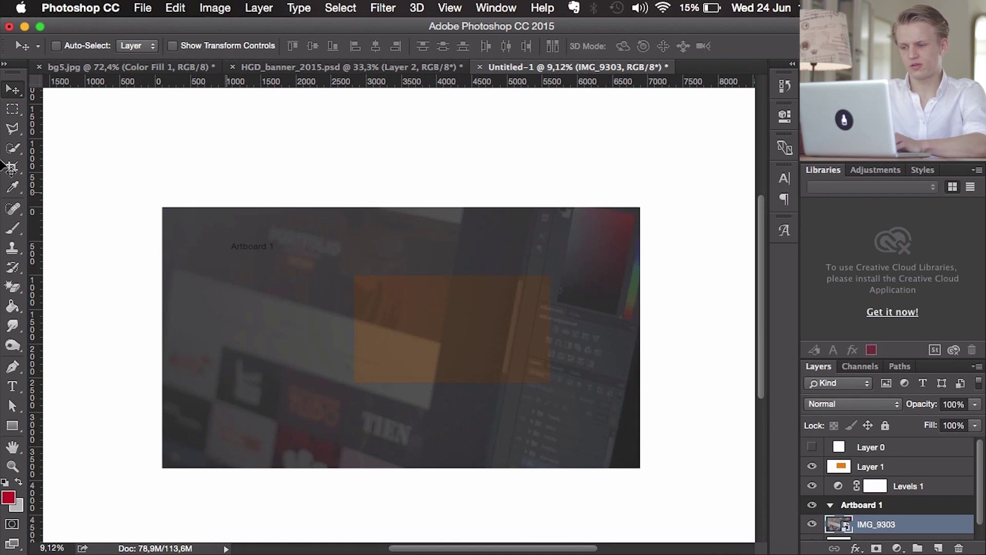
Step: Give IMG_9303 a 101 px stroke effect with Normal blend mode
{"action": "left_click", "coordinate": [132, 4]}
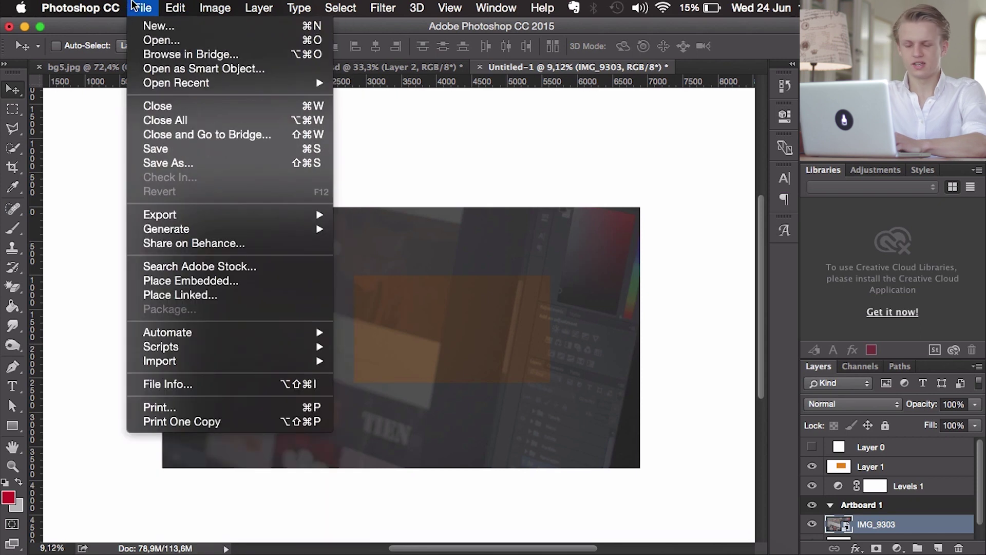
{"action": "left_click", "coordinate": [131, 4]}
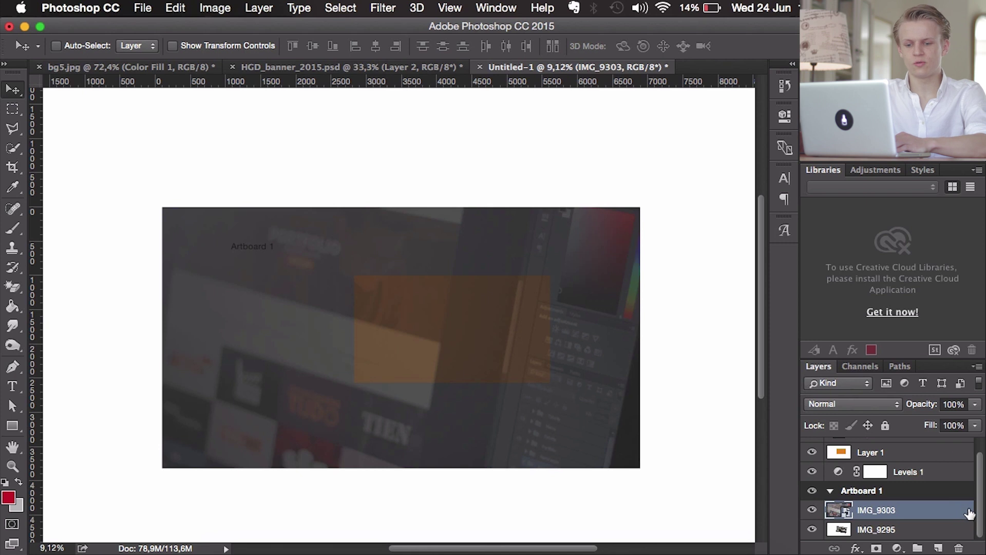
{"action": "double_click", "coordinate": [970, 514]}
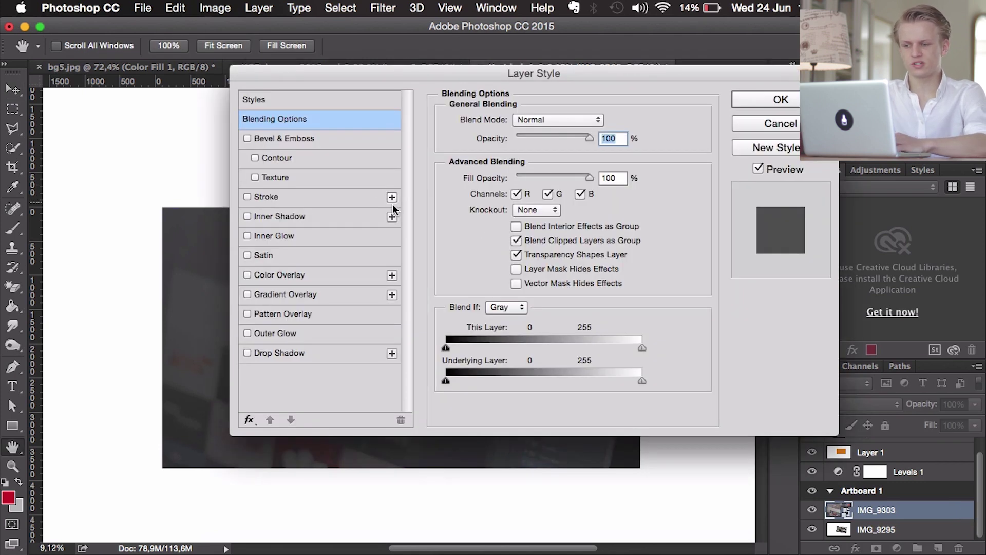
{"action": "left_click", "coordinate": [248, 196]}
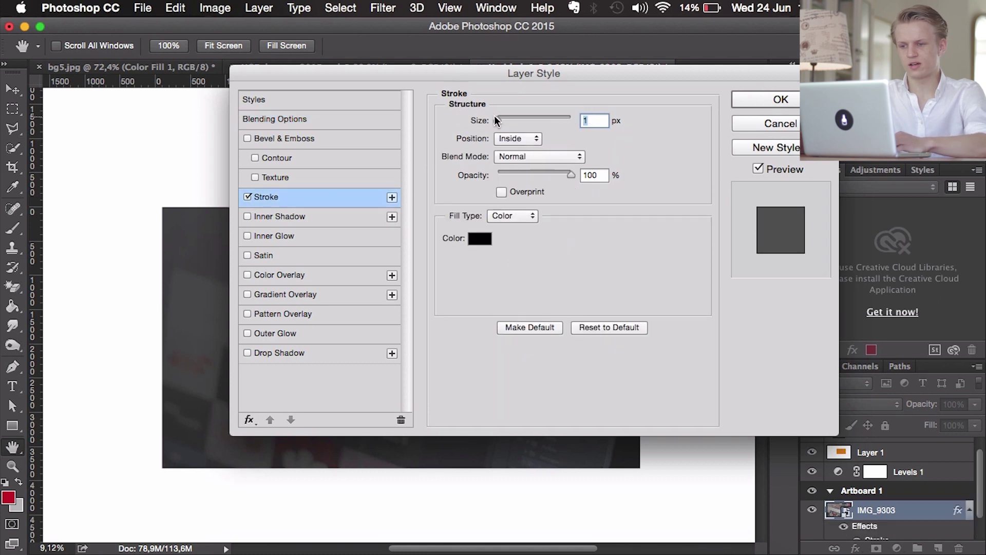
{"action": "left_click_drag", "start_coordinate": [496, 119], "coordinate": [530, 120]}
{"action": "left_click", "coordinate": [539, 156]}
{"action": "left_click", "coordinate": [634, 157]}
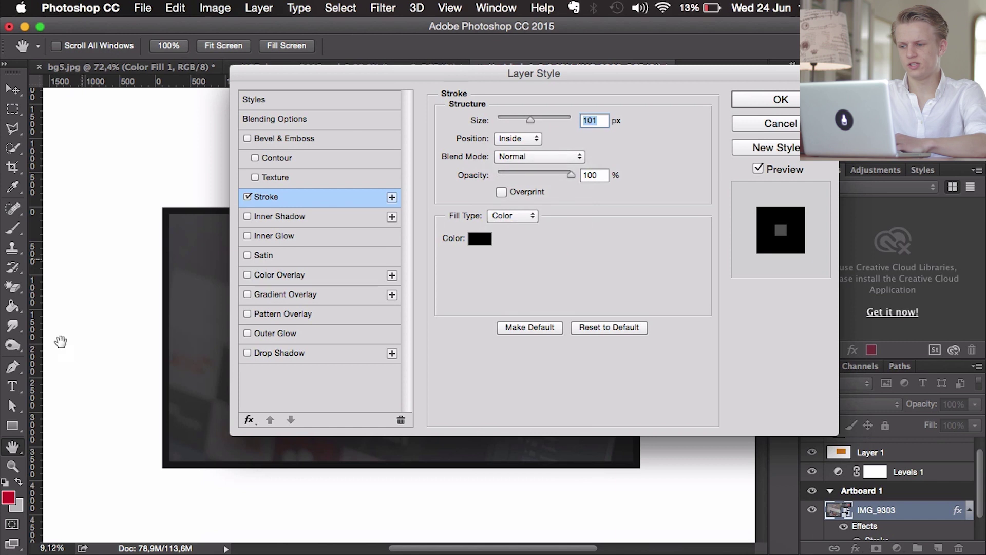
Step: Add a second, red stroke at 191 px and move the Layer Style dialog aside
{"action": "left_click", "coordinate": [392, 197]}
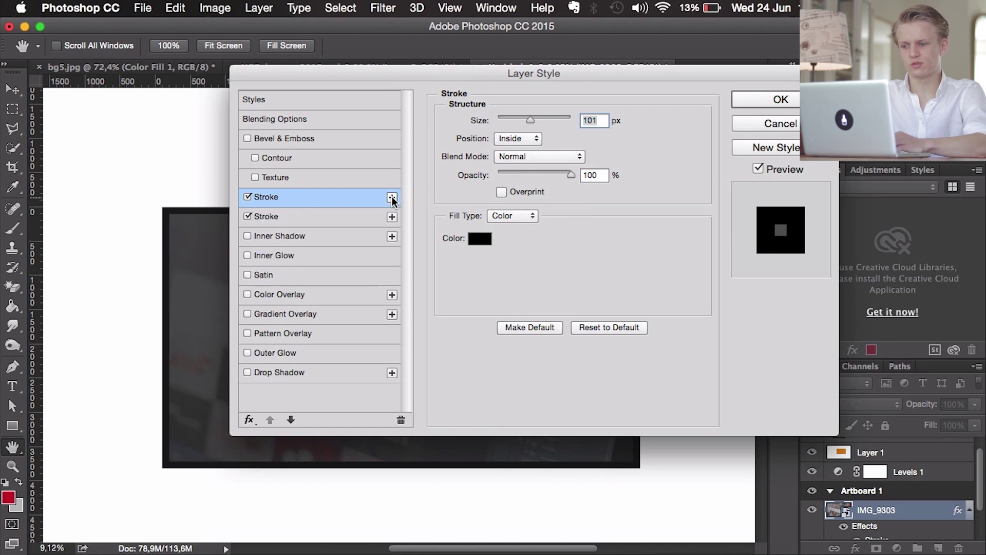
{"action": "left_click", "coordinate": [356, 215]}
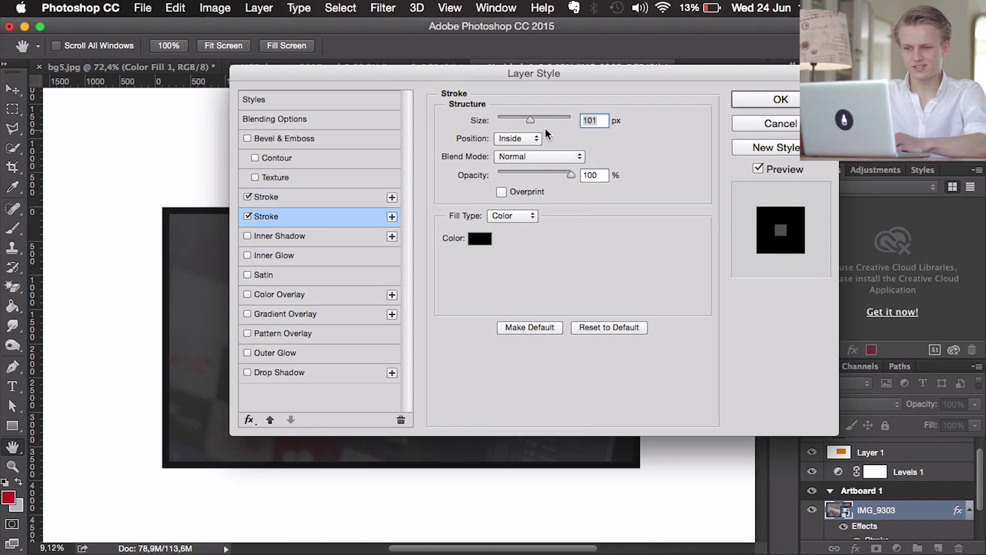
{"action": "left_click", "coordinate": [479, 237]}
{"action": "left_click", "coordinate": [466, 208]}
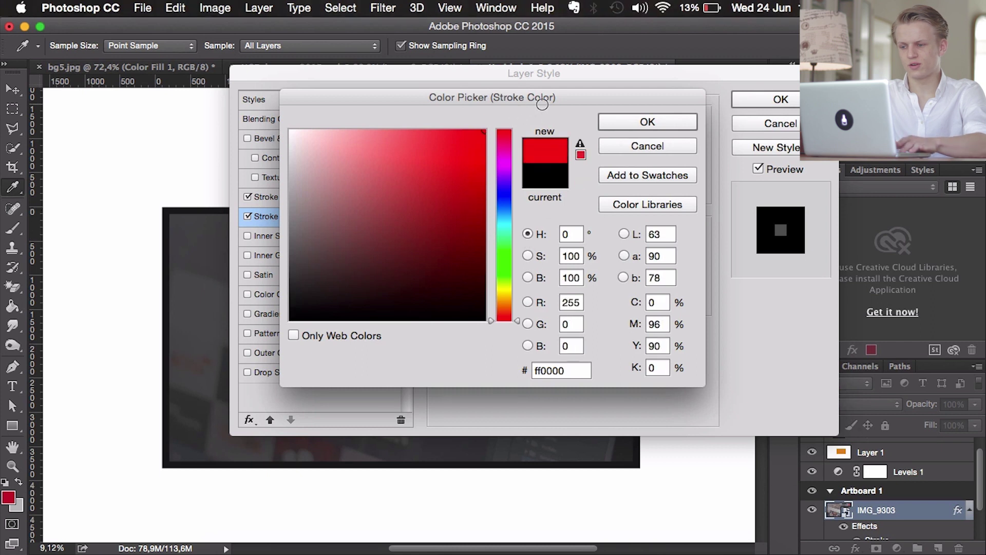
{"action": "key", "text": "Return"}
{"action": "left_click_drag", "start_coordinate": [533, 118], "coordinate": [562, 119]}
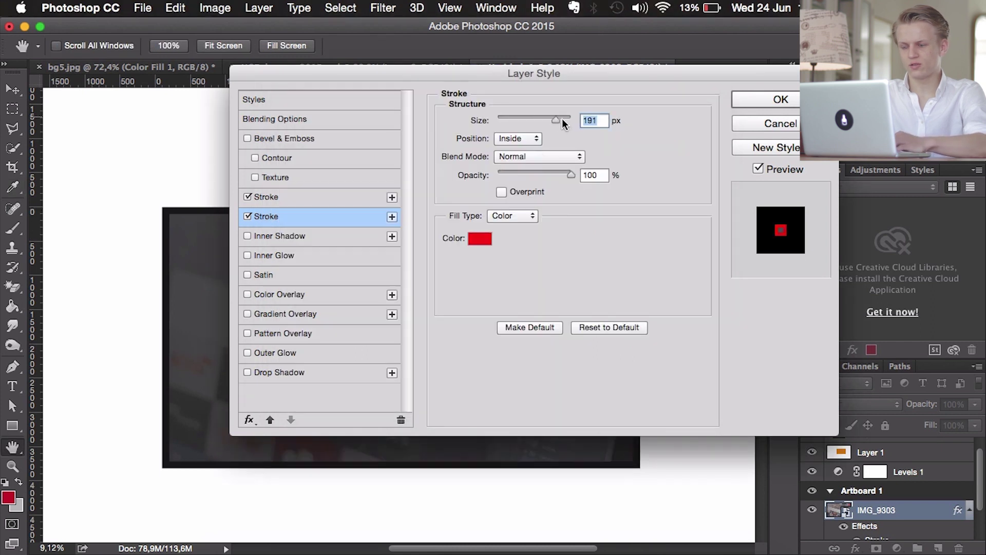
{"action": "left_click_drag", "start_coordinate": [577, 74], "coordinate": [684, 86]}
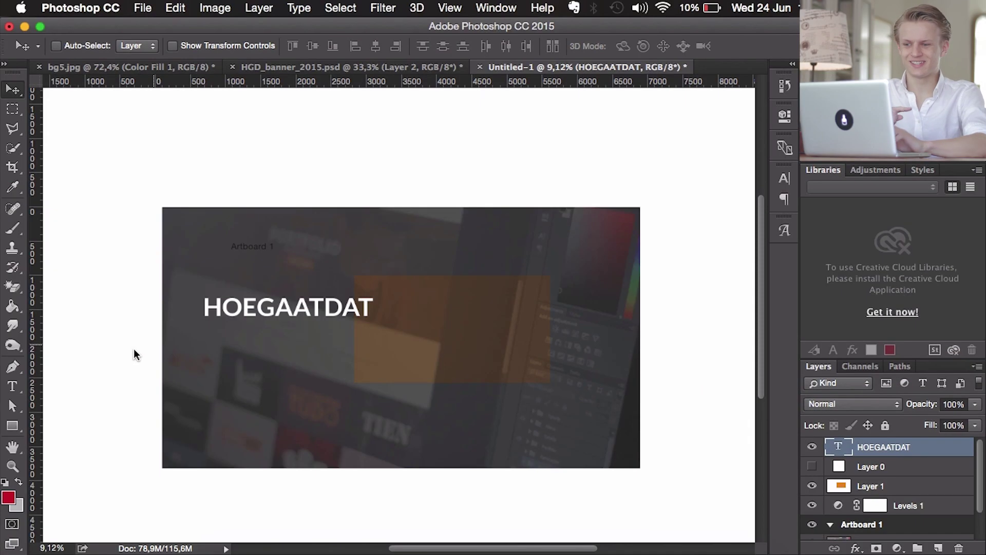
Step: Place the Type cursor in the HOEGAATDAT heading for editing
{"action": "left_click", "coordinate": [13, 385]}
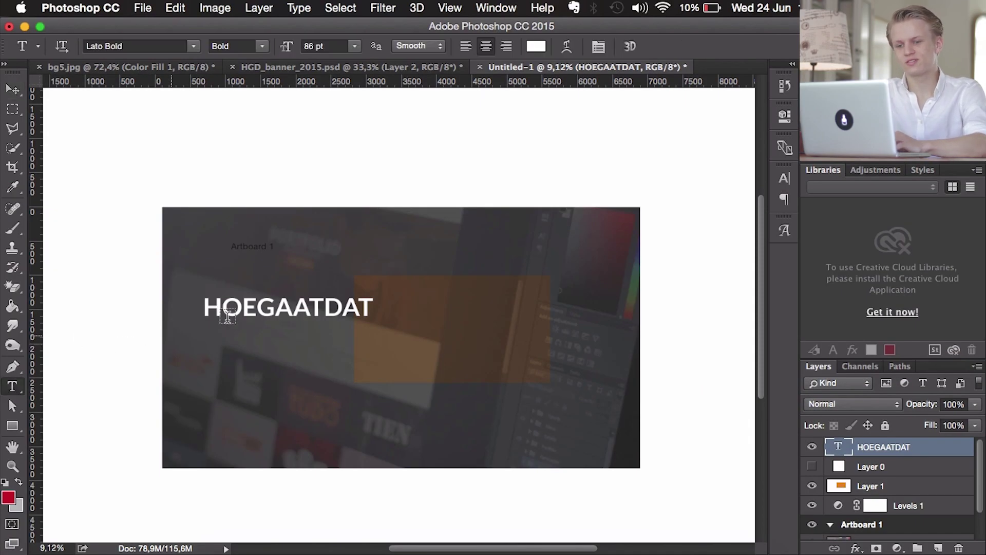
{"action": "left_click", "coordinate": [268, 295]}
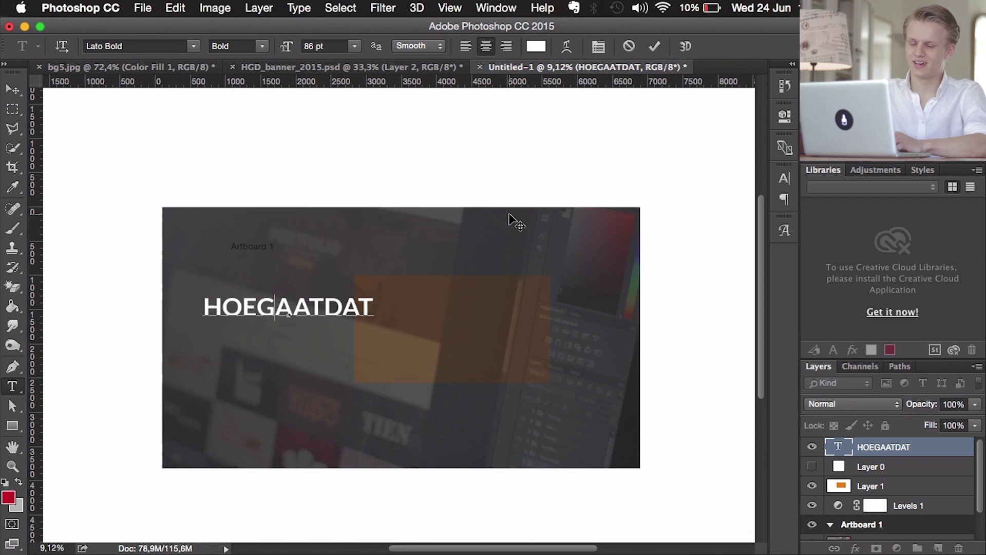
{"action": "left_click", "coordinate": [784, 229]}
Step: Show the Glyphs panel from the Window menu and scroll through the Lato glyph grid
{"action": "left_click", "coordinate": [496, 8]}
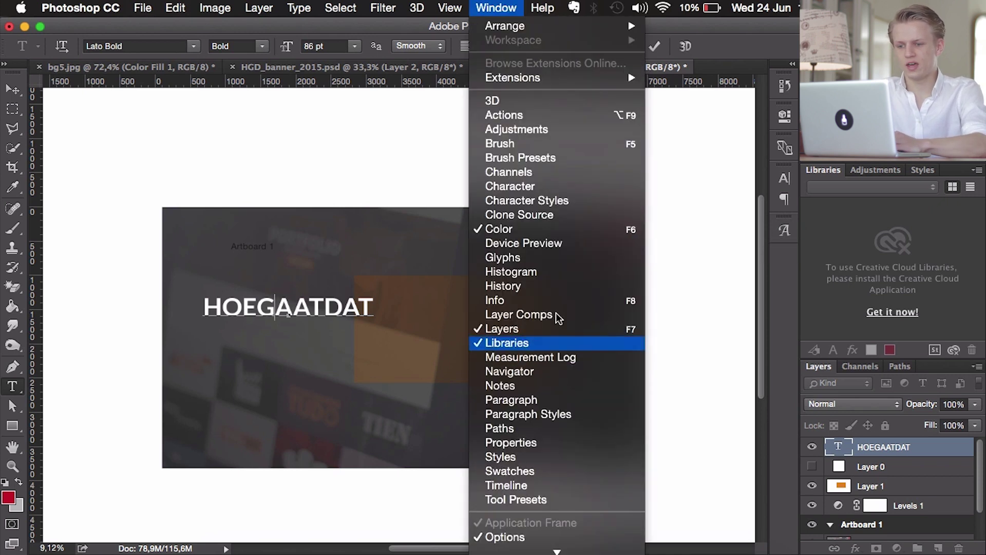
{"action": "left_click", "coordinate": [545, 257]}
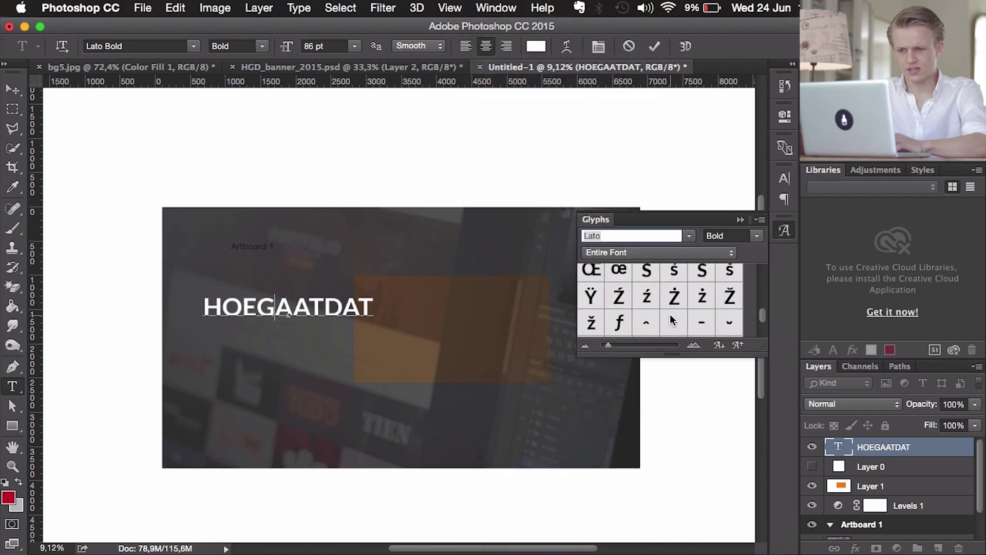
{"action": "scroll", "coordinate": [690, 301], "scroll_direction": "up", "scroll_amount": 3}
{"action": "scroll", "coordinate": [689, 301], "scroll_direction": "up", "scroll_amount": 3}
{"action": "scroll", "coordinate": [689, 301], "scroll_direction": "up", "scroll_amount": 3}
{"action": "scroll", "coordinate": [689, 301], "scroll_direction": "up", "scroll_amount": 2}
{"action": "scroll", "coordinate": [688, 299], "scroll_direction": "up", "scroll_amount": 2}
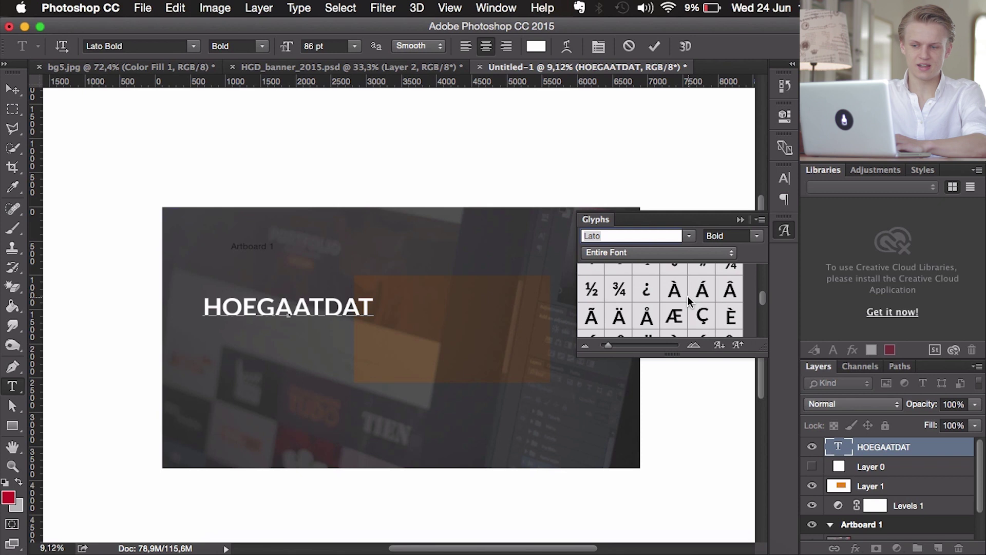
{"action": "mouse_move", "coordinate": [701, 290]}
{"action": "scroll", "coordinate": [689, 296], "scroll_direction": "down", "scroll_amount": 1}
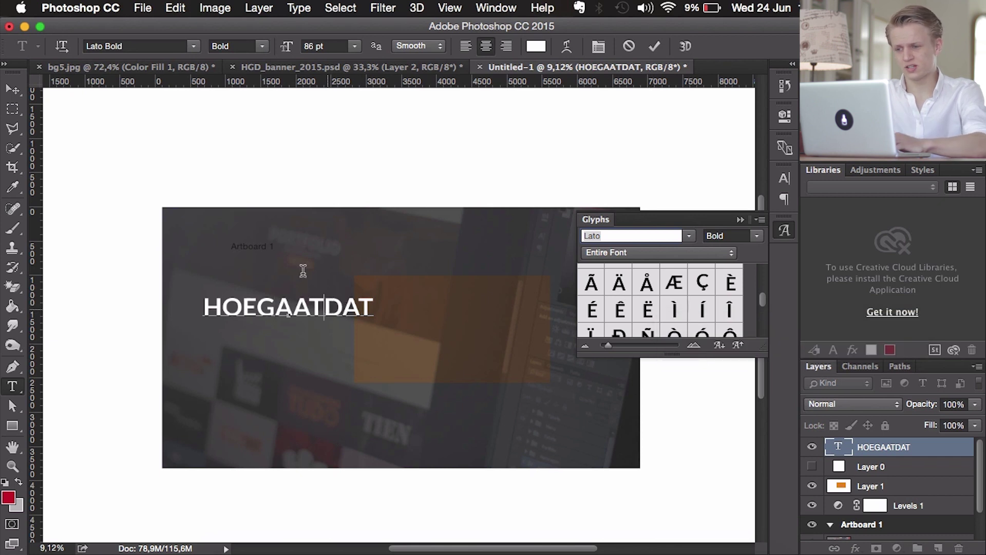
Step: Select all the heading text and set its font to Apple Symbols Regular
{"action": "key", "text": "super+a"}
{"action": "left_click", "coordinate": [134, 46]}
{"action": "type", "text": "sym"}
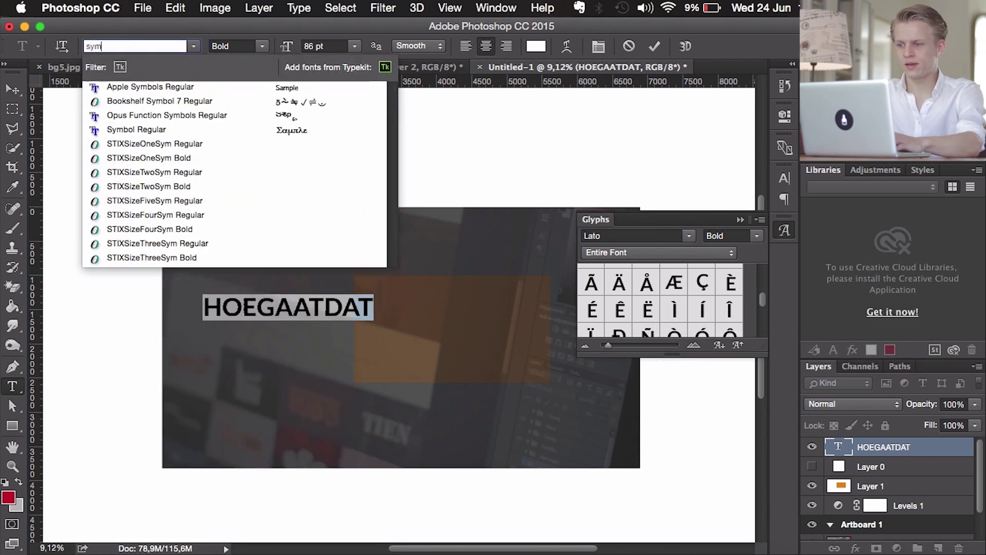
{"action": "type", "text": "b"}
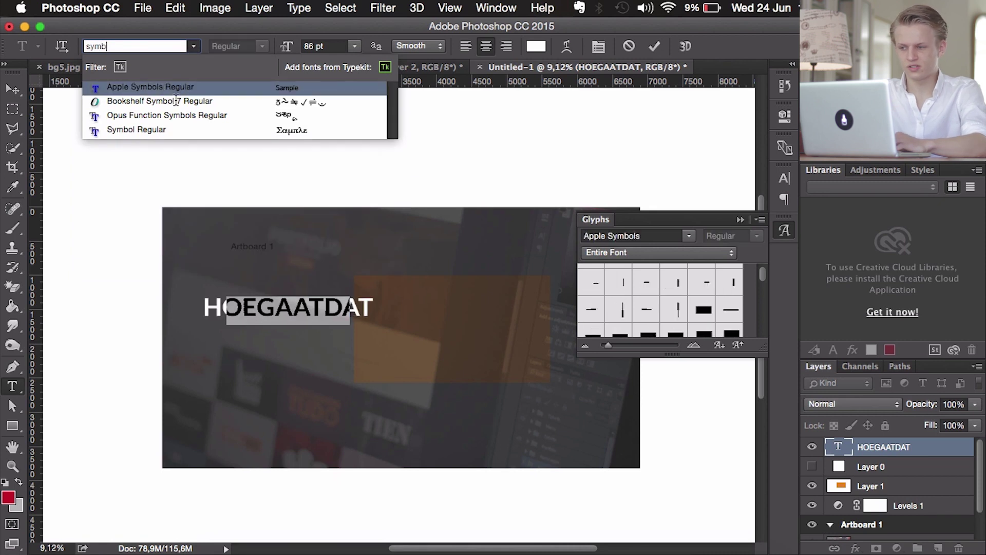
{"action": "left_click", "coordinate": [185, 86]}
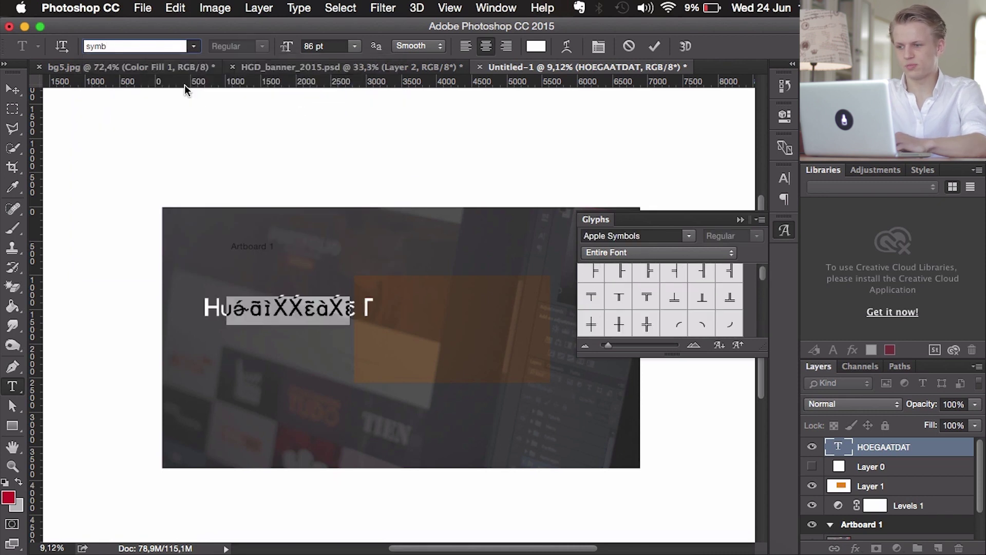
Step: Scroll through the Apple Symbols glyphs, then close the Glyphs panel
{"action": "scroll", "coordinate": [654, 297], "scroll_direction": "down", "scroll_amount": 3}
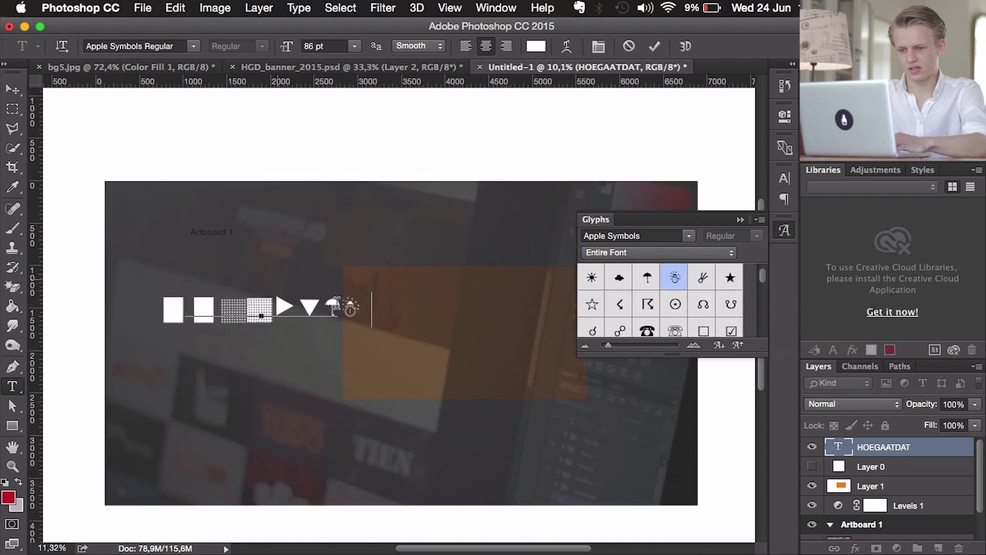
{"action": "scroll", "coordinate": [335, 304], "scroll_direction": "up", "scroll_amount": 5}
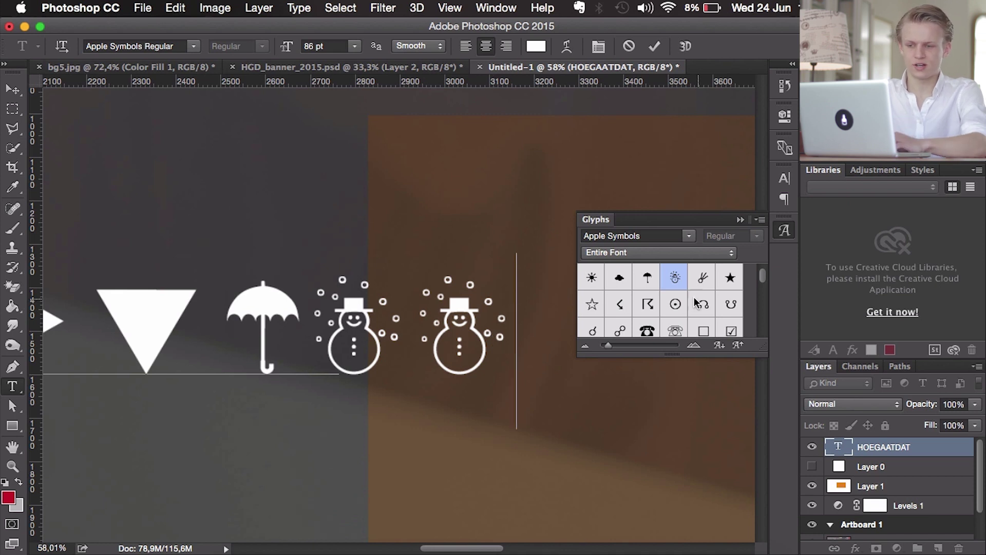
{"action": "scroll", "coordinate": [696, 302], "scroll_direction": "down", "scroll_amount": 3}
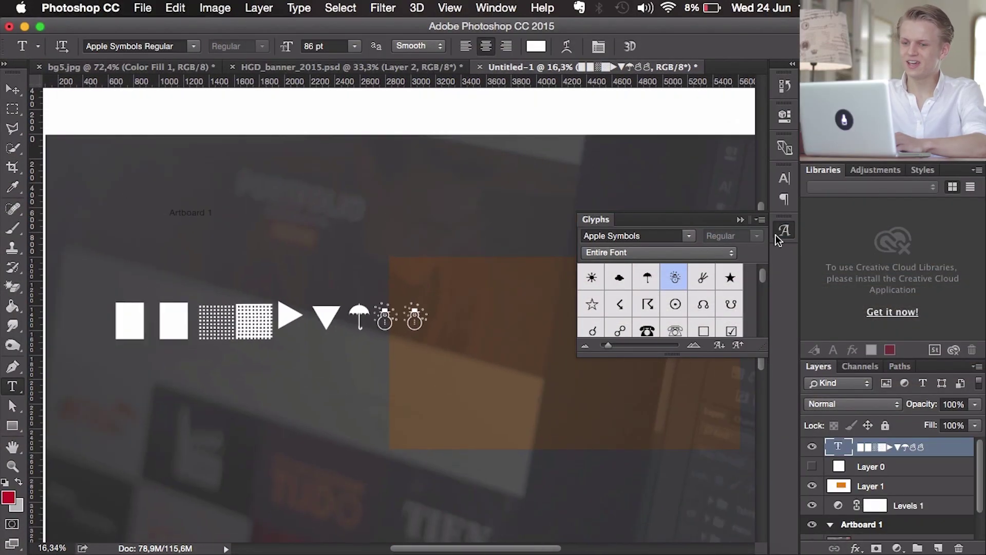
{"action": "left_click", "coordinate": [784, 230]}
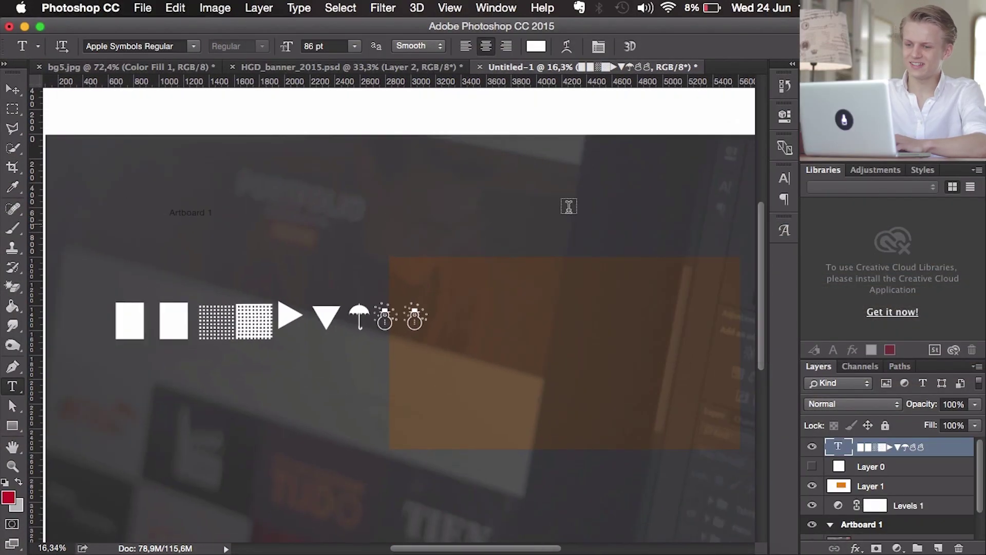
{"action": "left_click", "coordinate": [118, 4]}
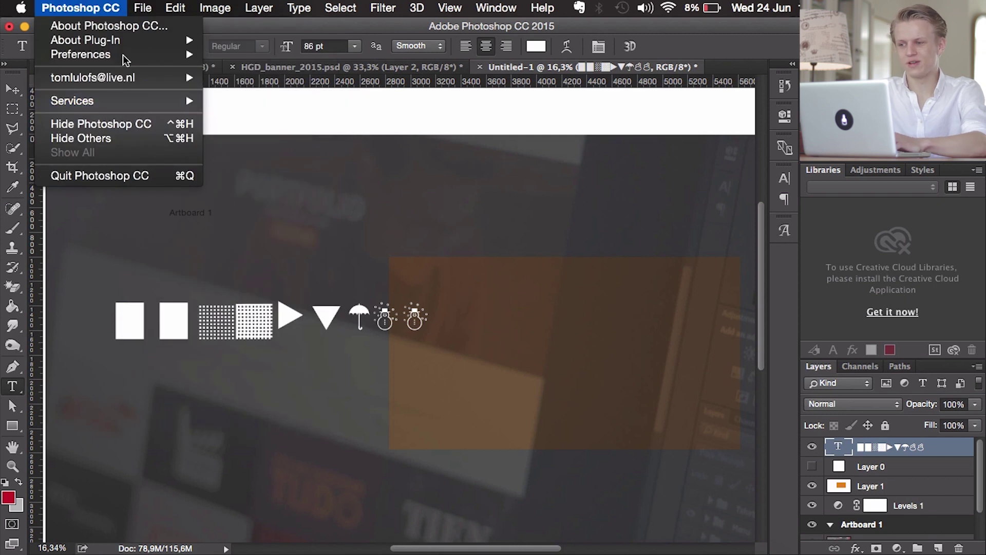
{"action": "mouse_move", "coordinate": [81, 54]}
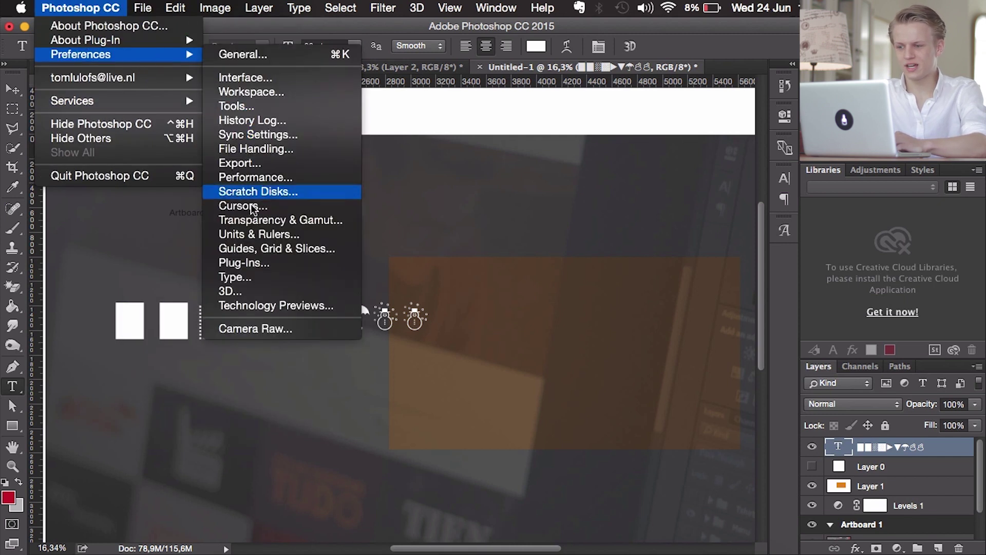
Step: Enable Design Space (Preview) in the Technology Previews preferences and confirm with OK
{"action": "left_click", "coordinate": [243, 304]}
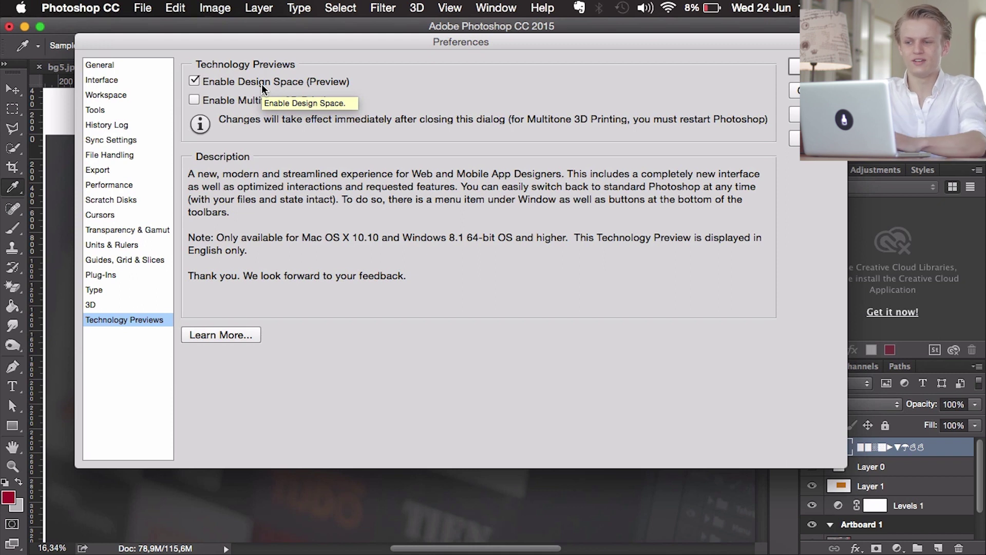
{"action": "left_click", "coordinate": [262, 84]}
{"action": "left_click", "coordinate": [796, 71]}
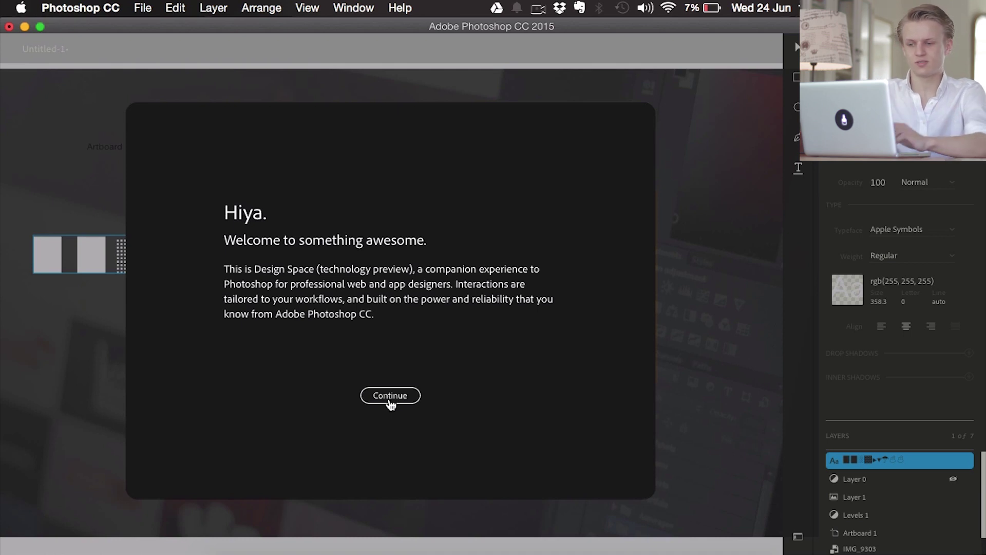
Step: Continue through the Design Space welcome carousel pages until it closes
{"action": "left_click", "coordinate": [389, 398]}
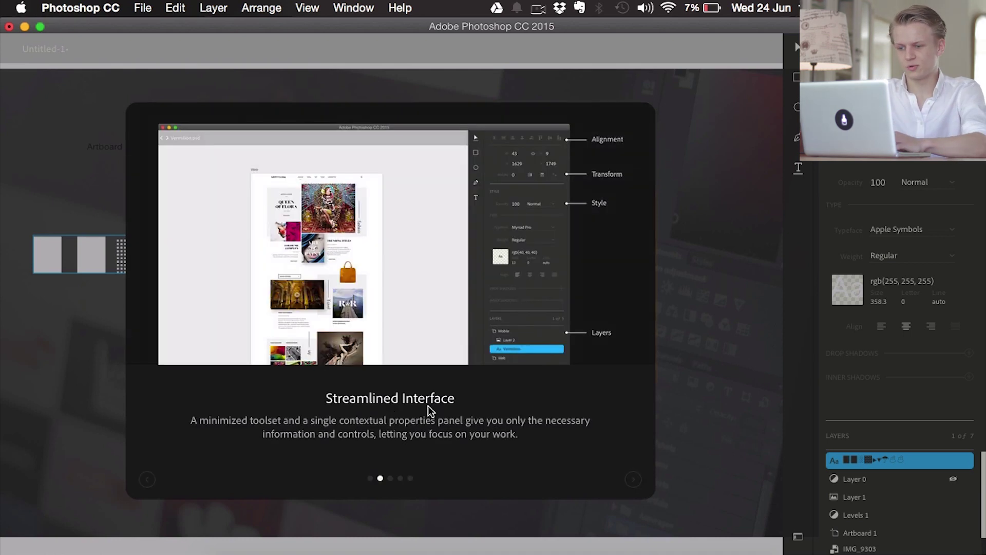
{"action": "left_click", "coordinate": [630, 484]}
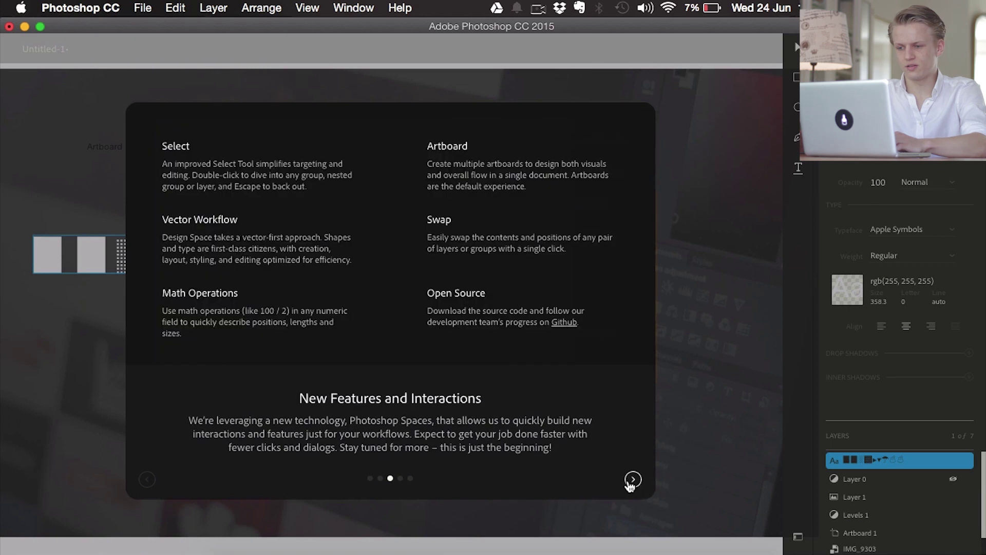
{"action": "left_click", "coordinate": [630, 484]}
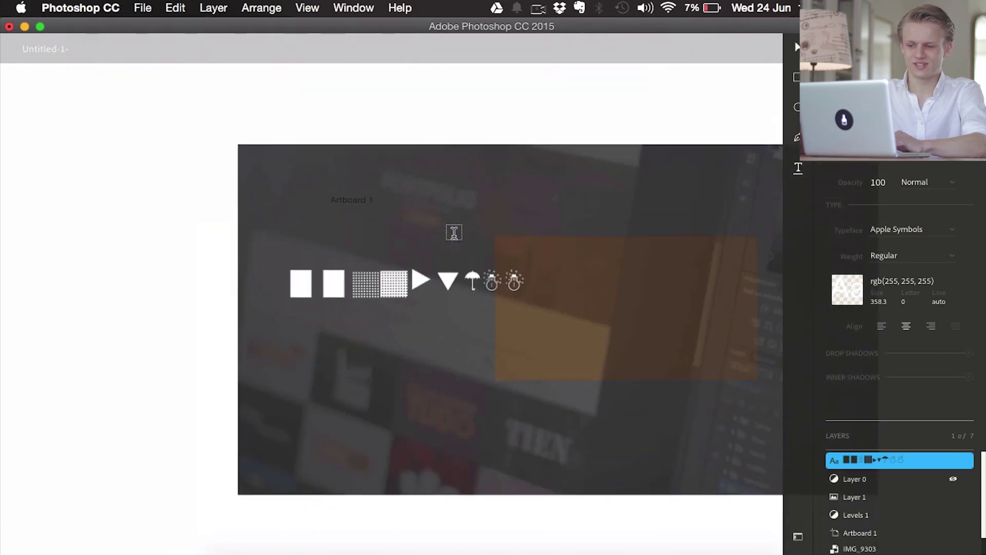
Step: Exit the glyph text and draw a tall rgb(171, 18, 44) Rectangle 1 with radius 0
{"action": "key", "text": "Escape"}
{"action": "left_click_drag", "start_coordinate": [382, 187], "coordinate": [504, 373]}
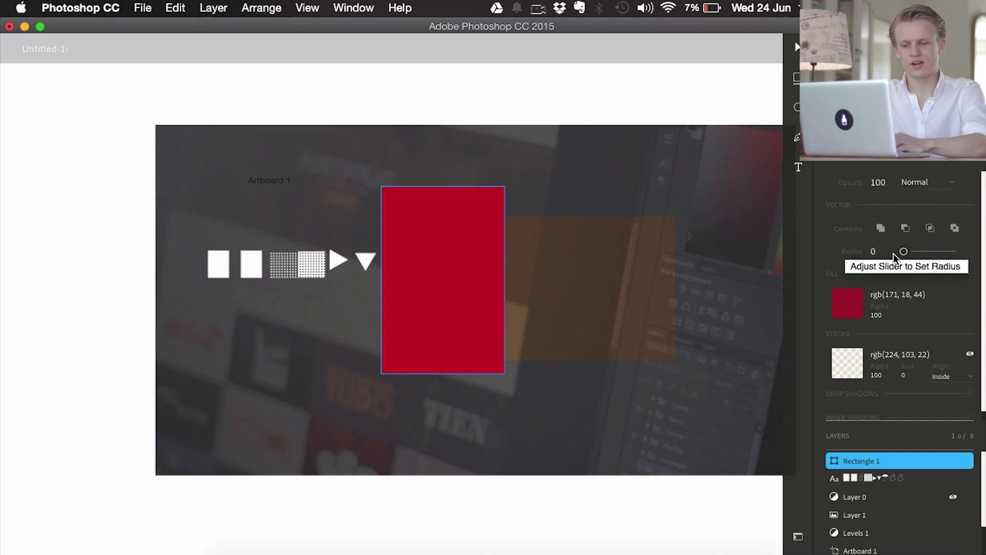
{"action": "left_click", "coordinate": [872, 252]}
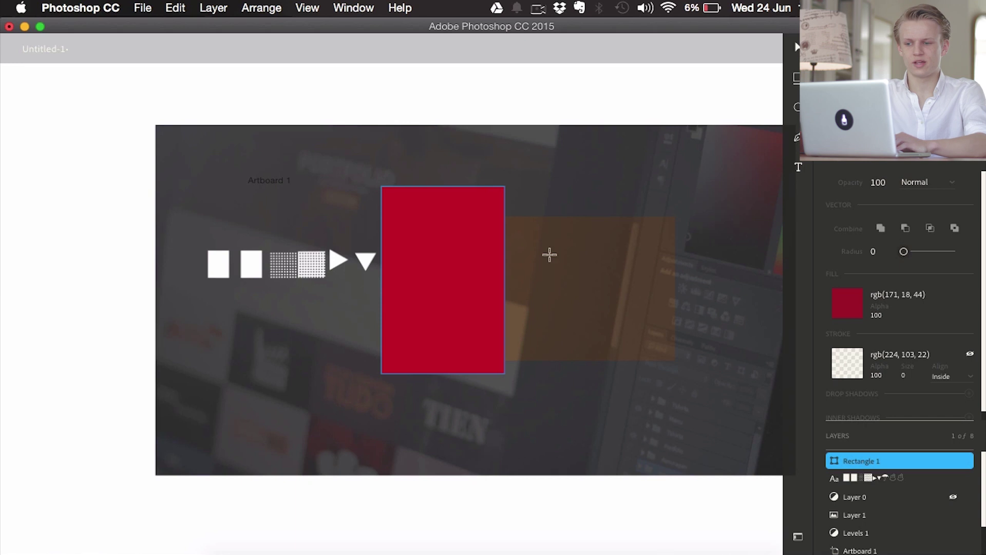
{"action": "scroll", "coordinate": [549, 254], "scroll_direction": "right", "scroll_amount": 5}
{"action": "scroll", "coordinate": [549, 255], "scroll_direction": "down", "scroll_amount": 2}
{"action": "scroll", "coordinate": [549, 255], "scroll_direction": "right", "scroll_amount": 1}
{"action": "scroll", "coordinate": [549, 254], "scroll_direction": "up", "scroll_amount": 2}
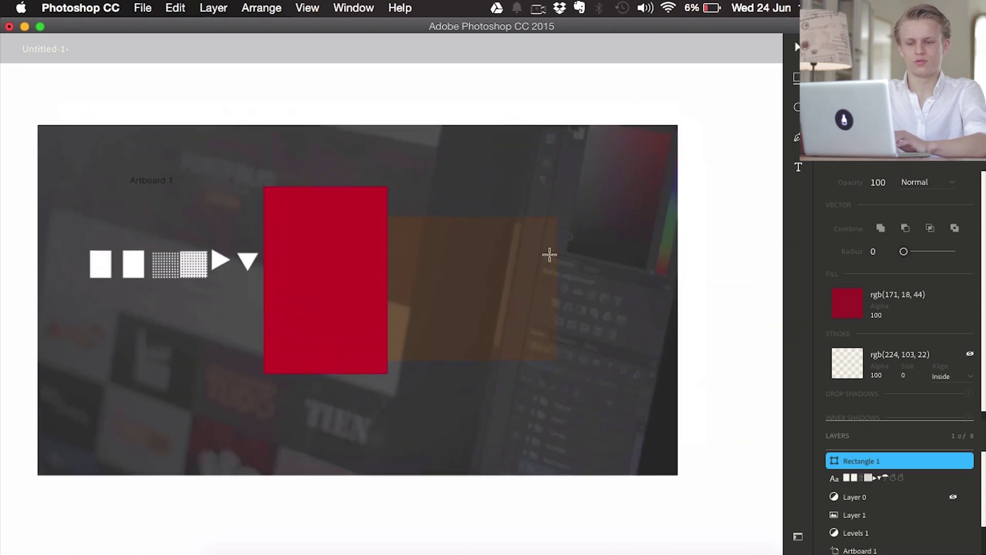